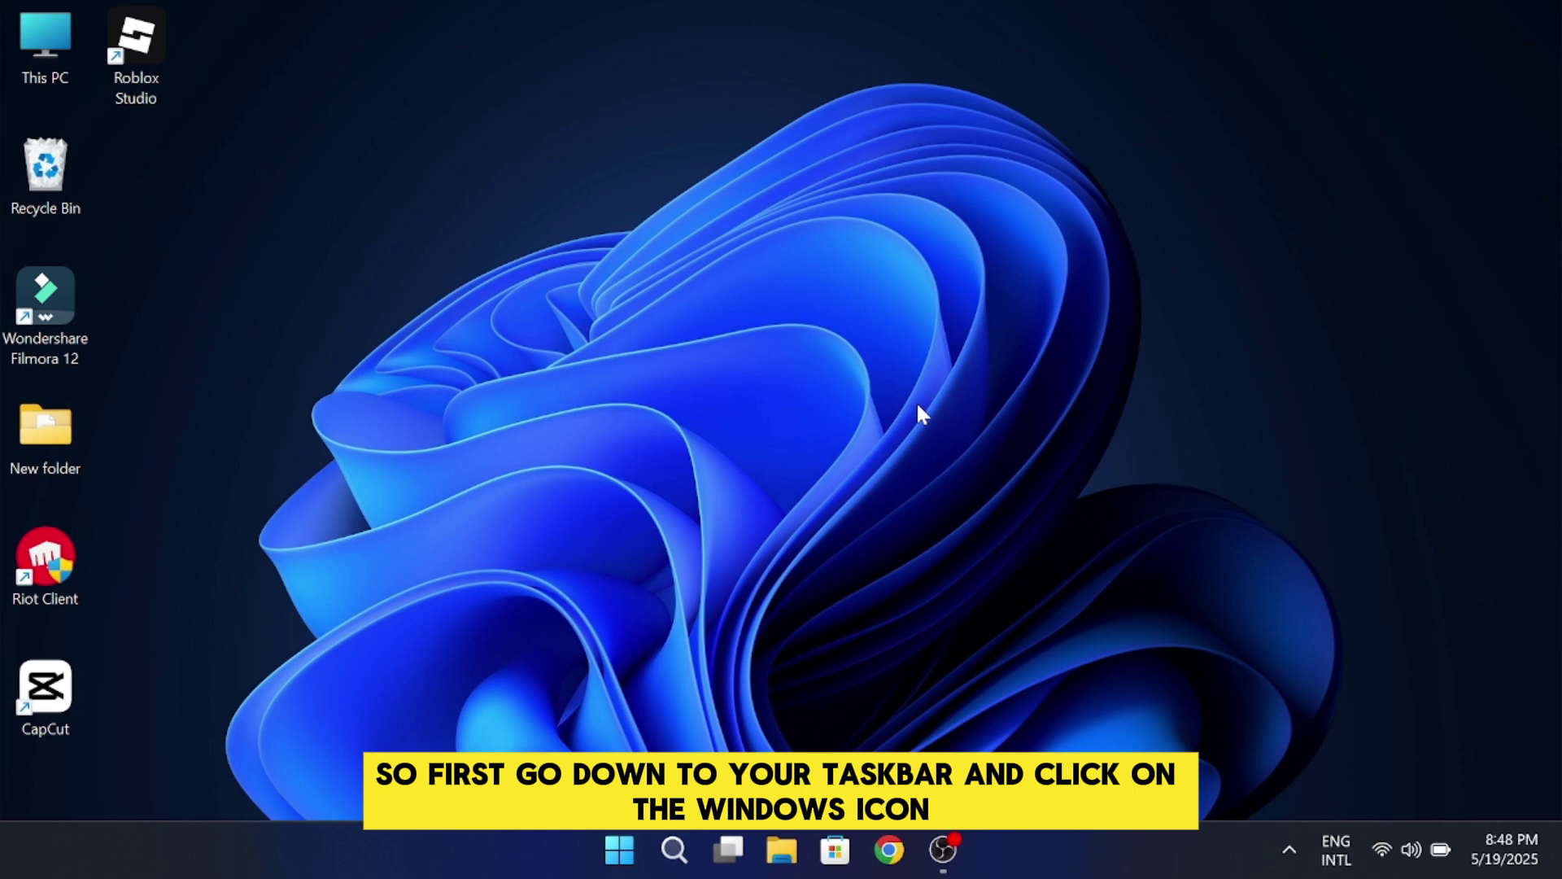
- Bring up the Start menu's pinned apps, where the Settings tile sits
left_click(614, 861)
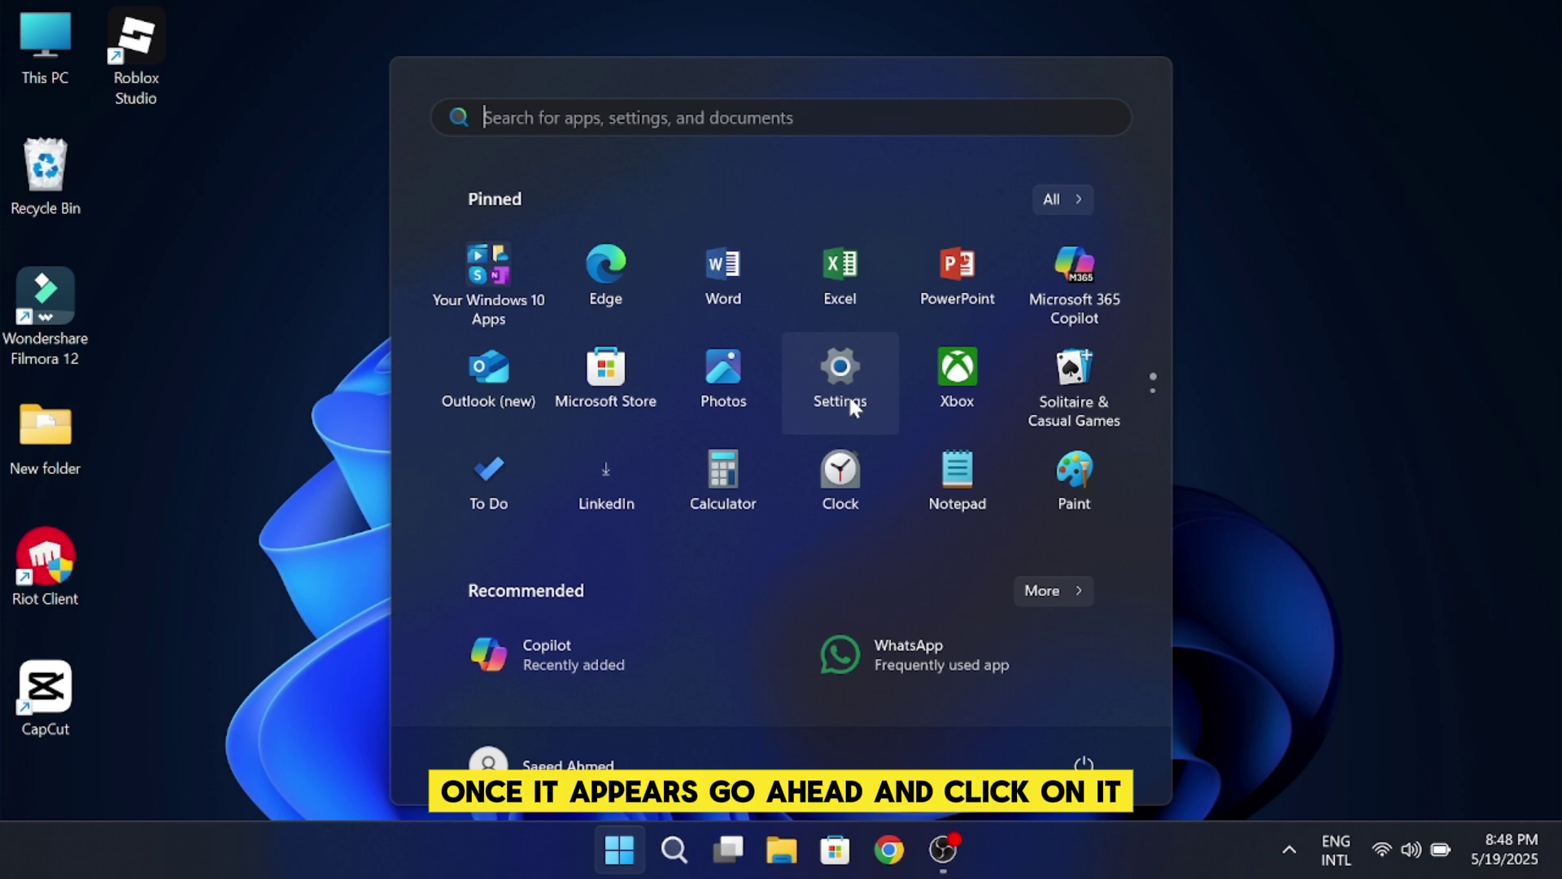
- Launch Settings and go to the Accounts page's account settings list
left_click(851, 406)
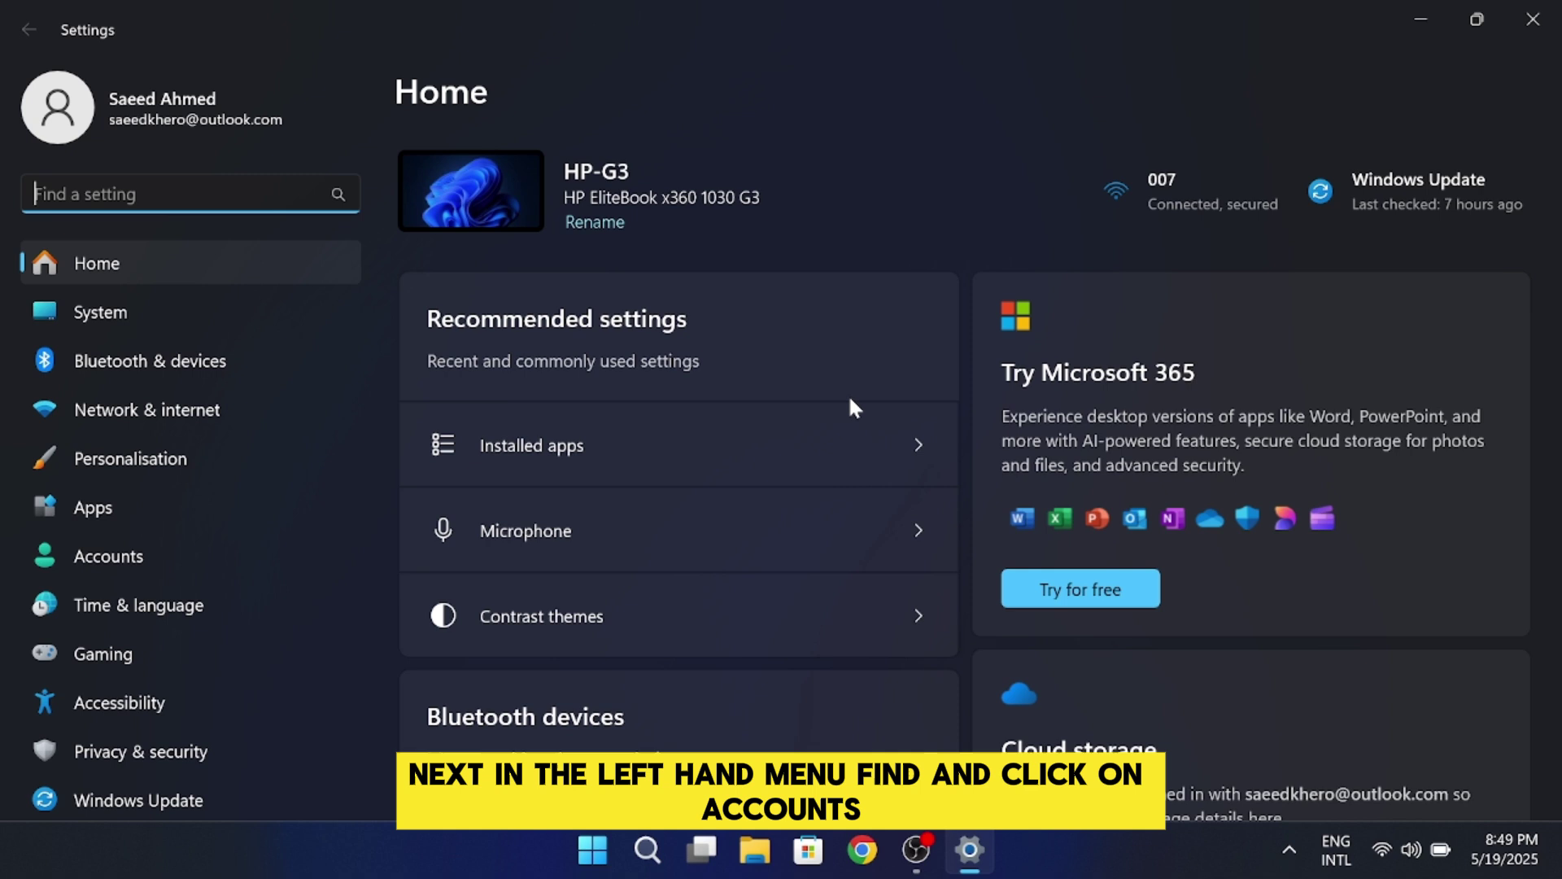
left_click(165, 555)
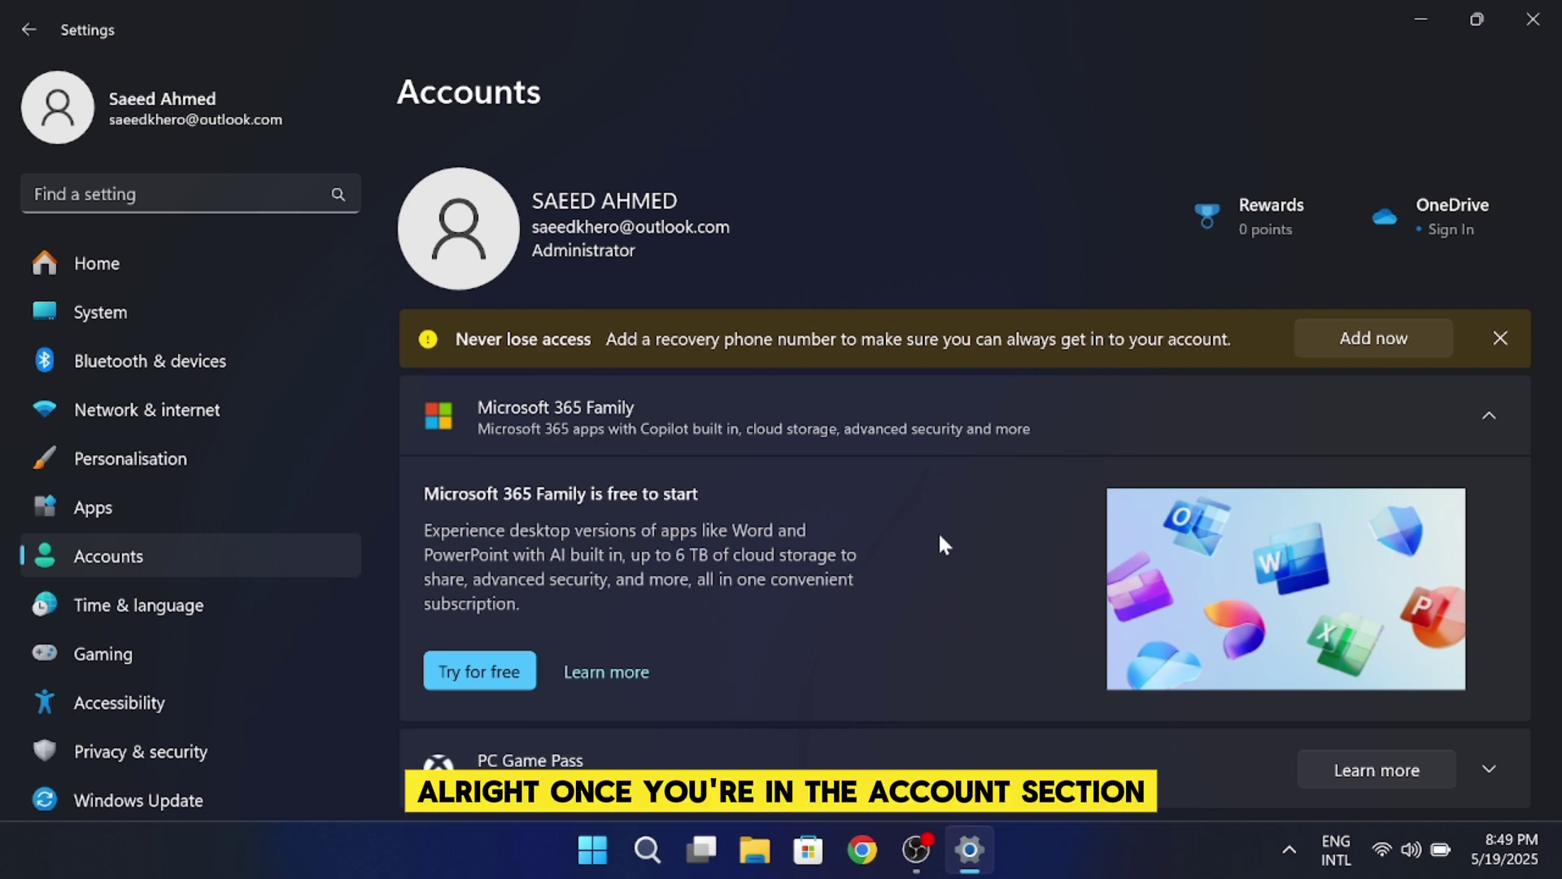
scroll(941, 543, "down", 3)
scroll(943, 543, "down", 1)
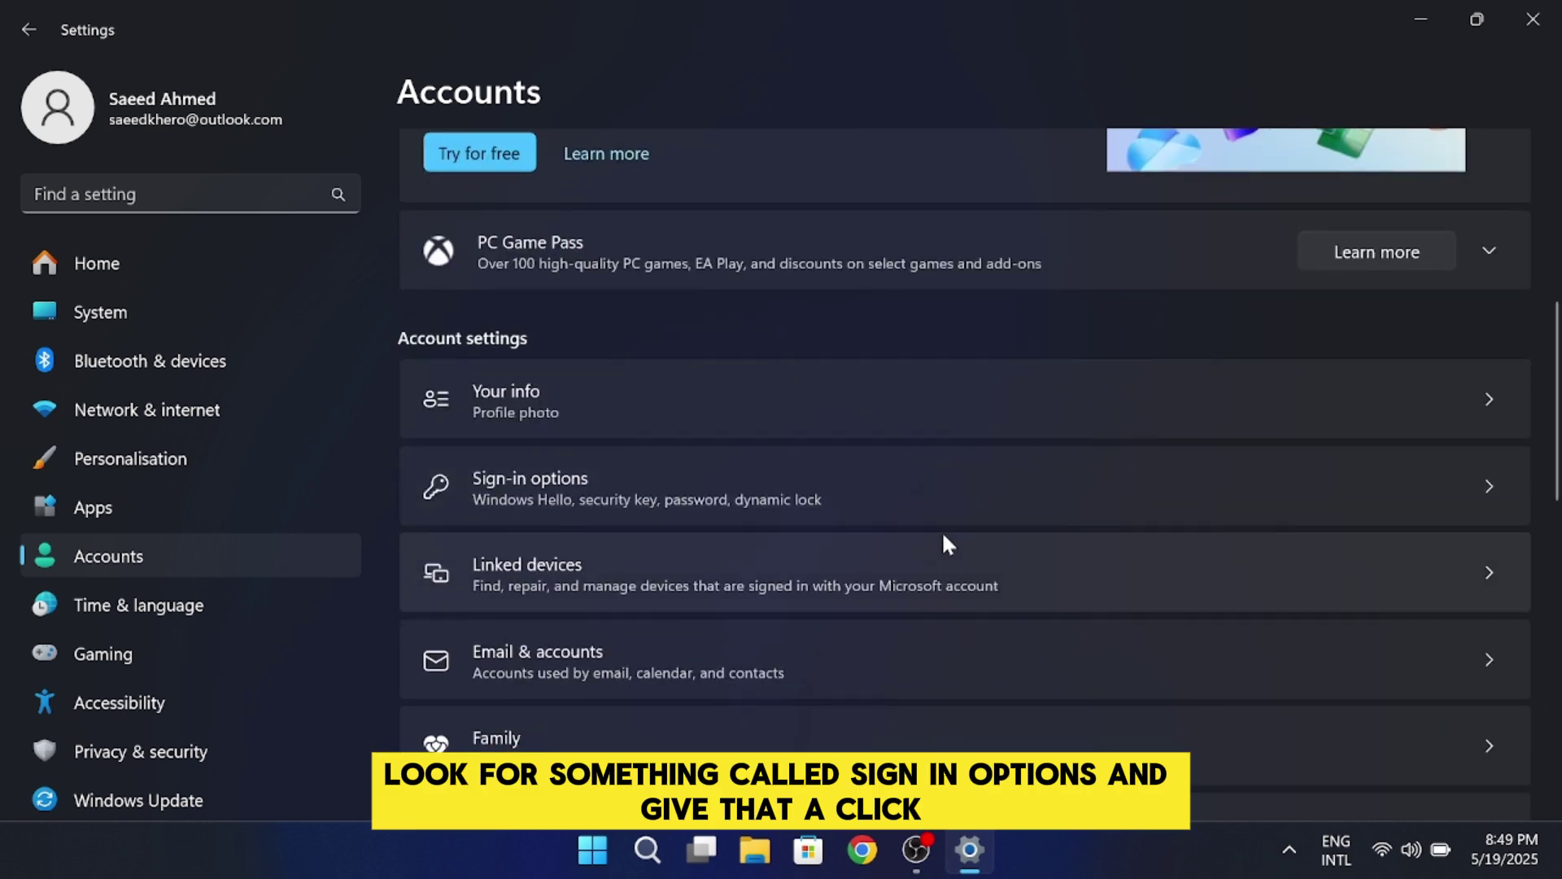
- Open Sign-in options and expand the Password entry to reveal its Change option
left_click(881, 501)
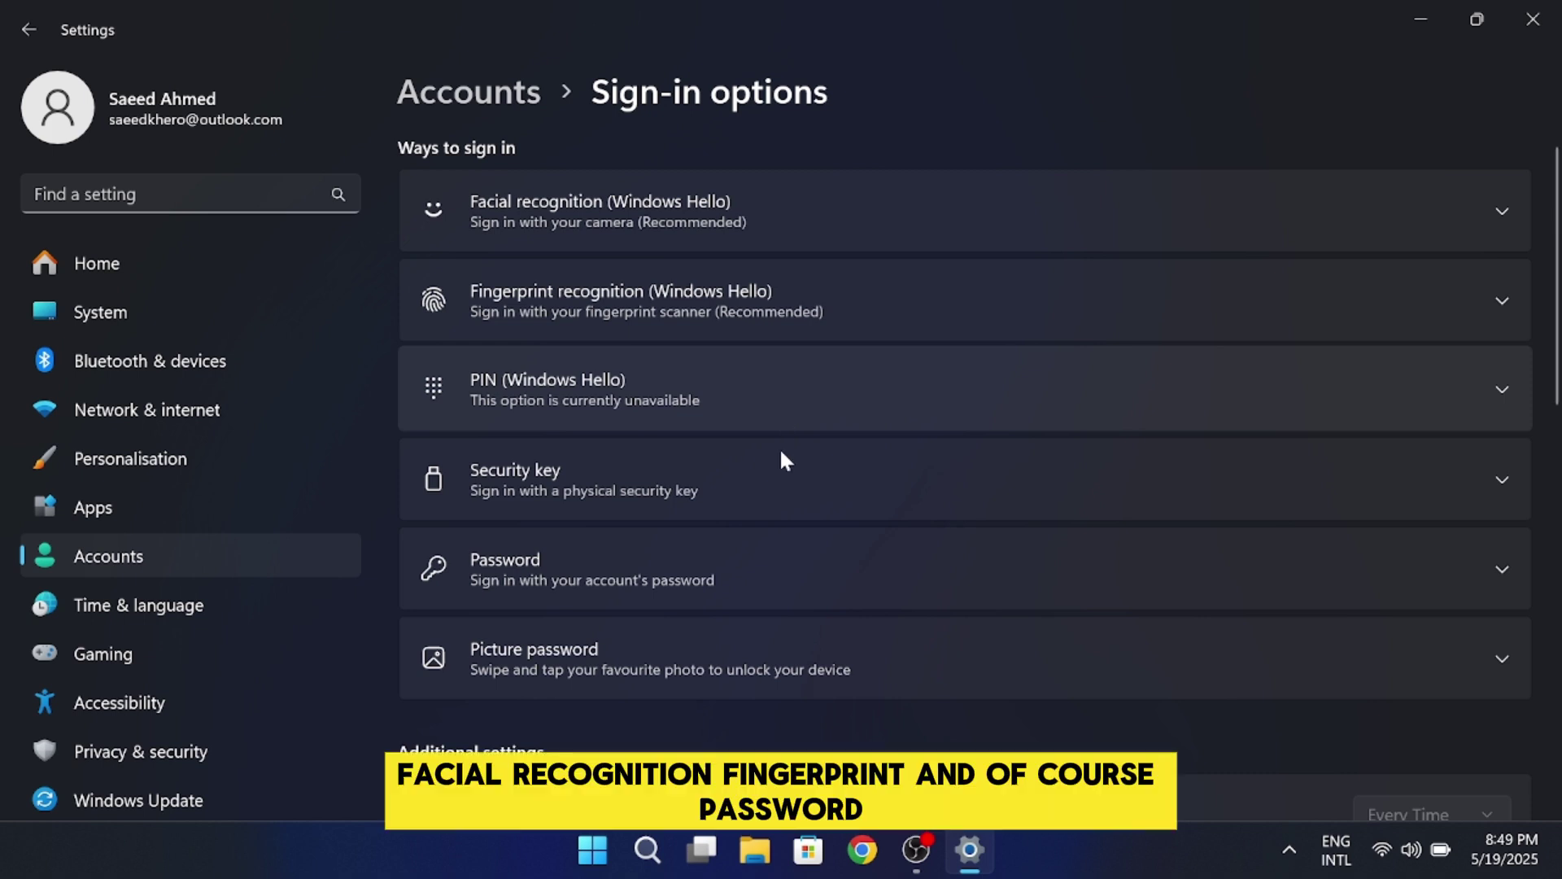
left_click(785, 575)
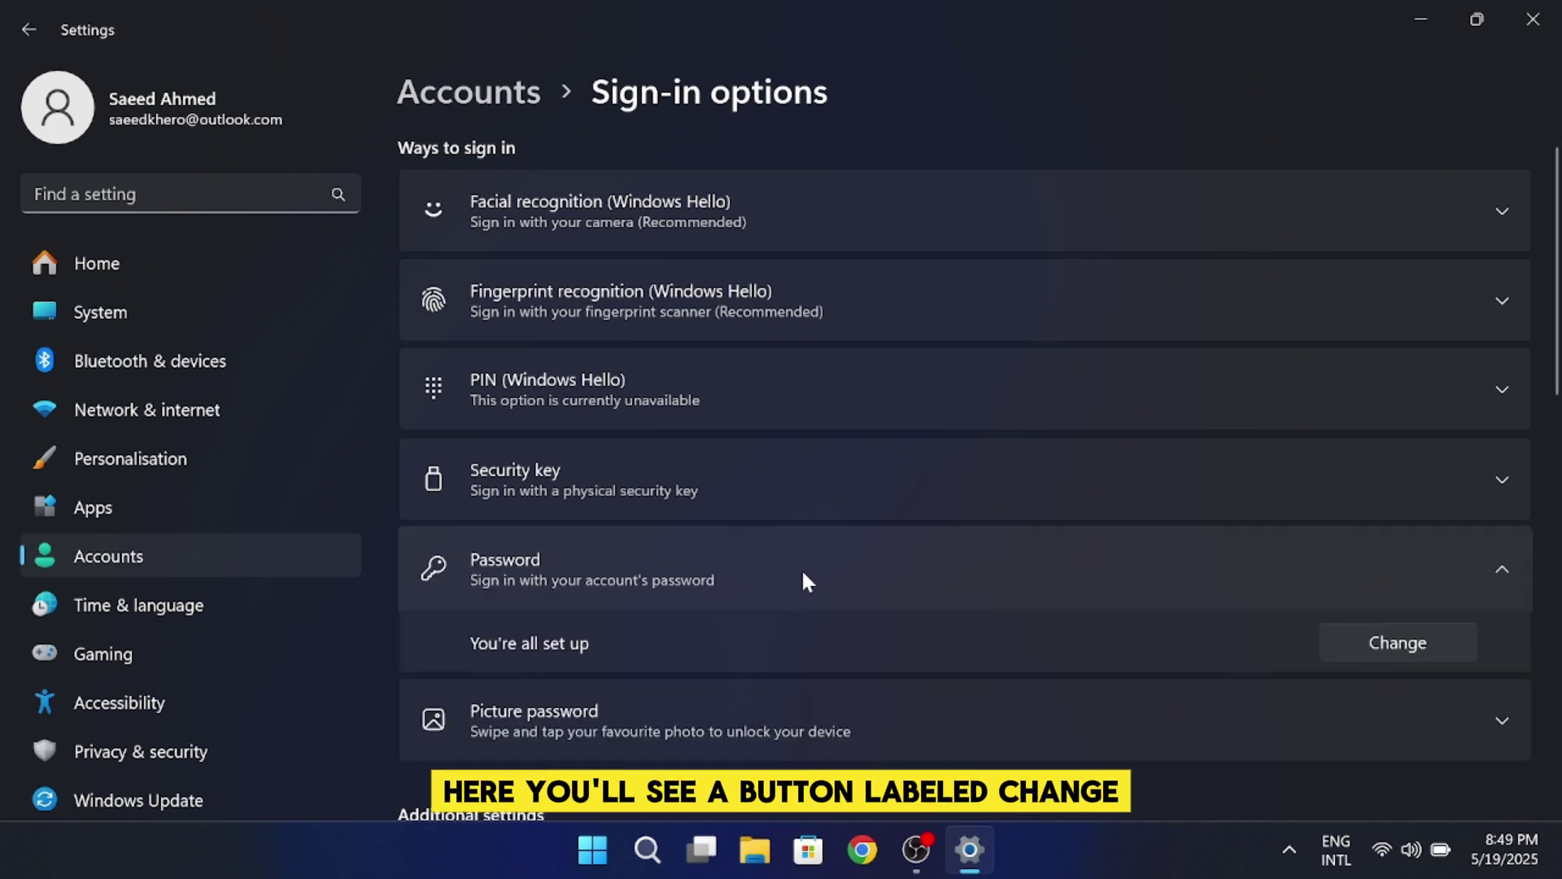
- Open the Change your password dialog, which asks for the current password
left_click(1390, 649)
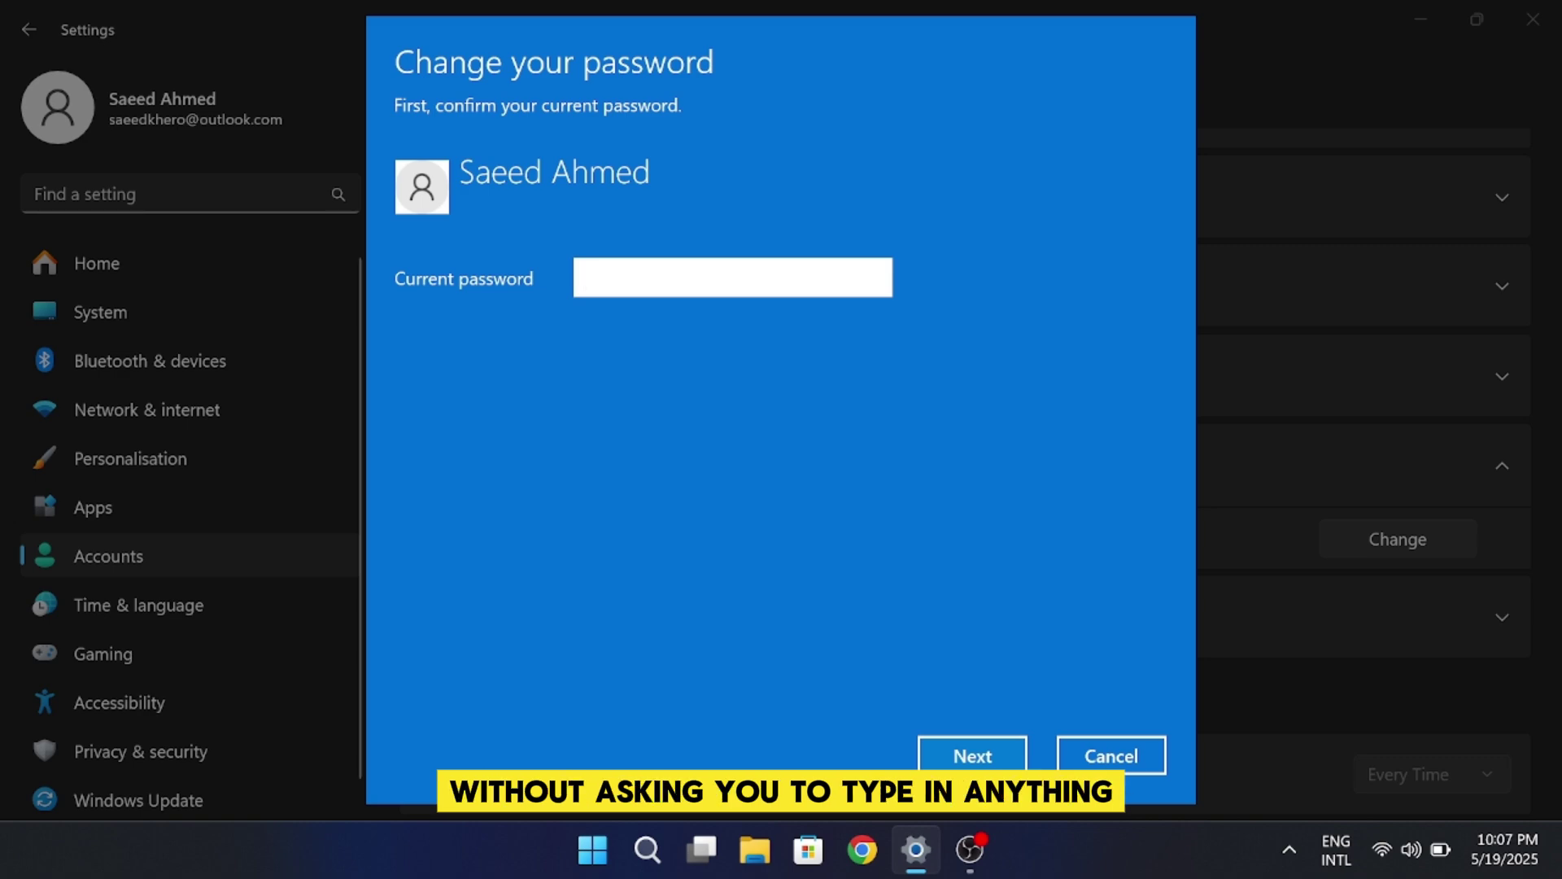
- Cancel the password change dialog, then minimize the Settings window
left_click(1086, 757)
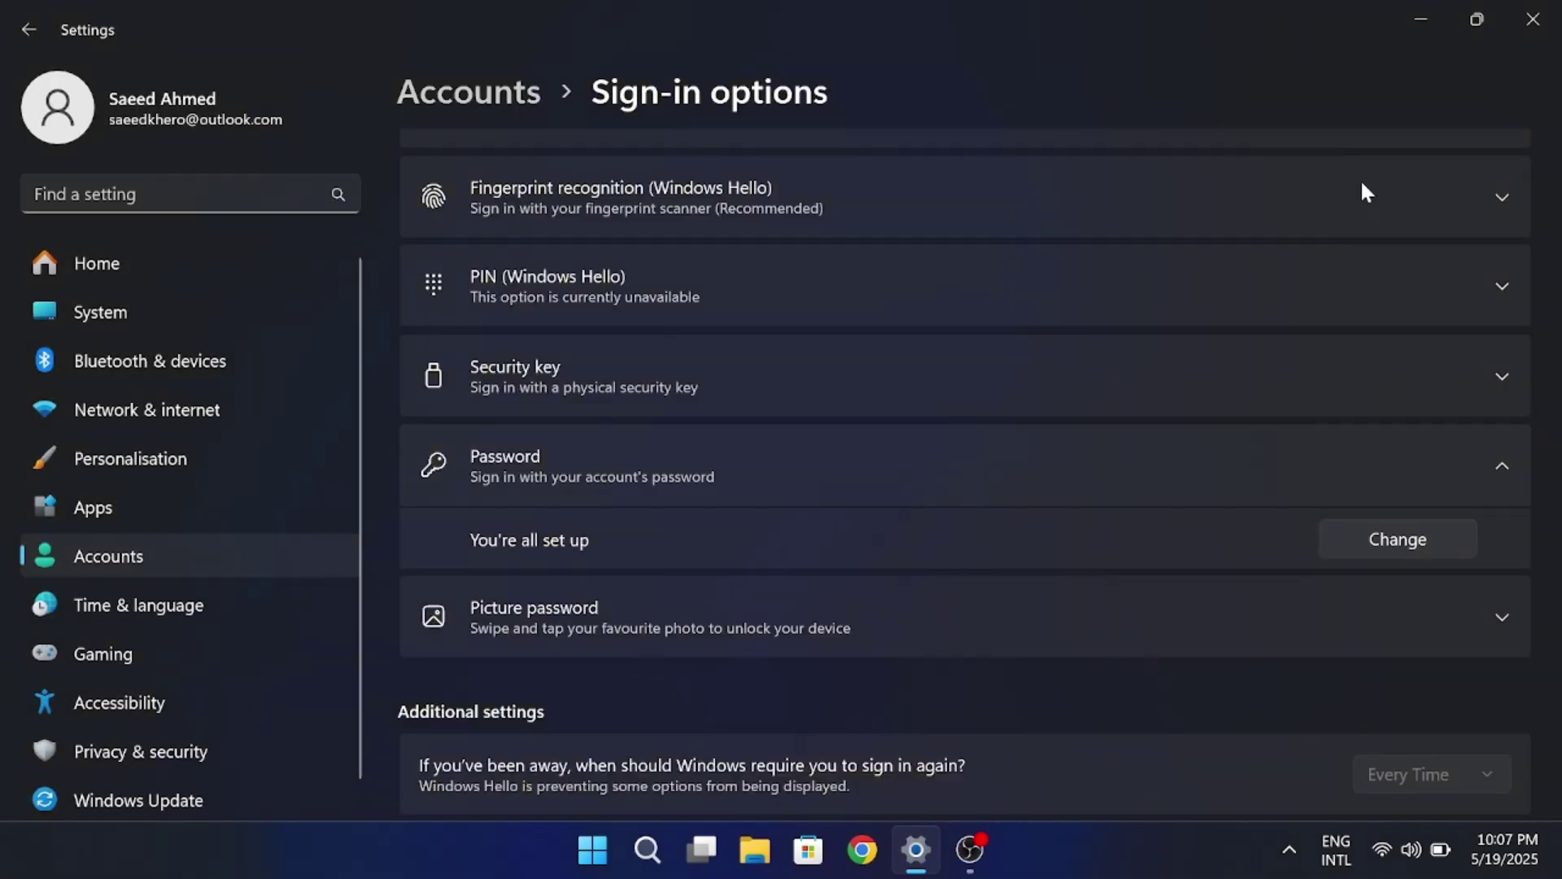
left_click(1423, 42)
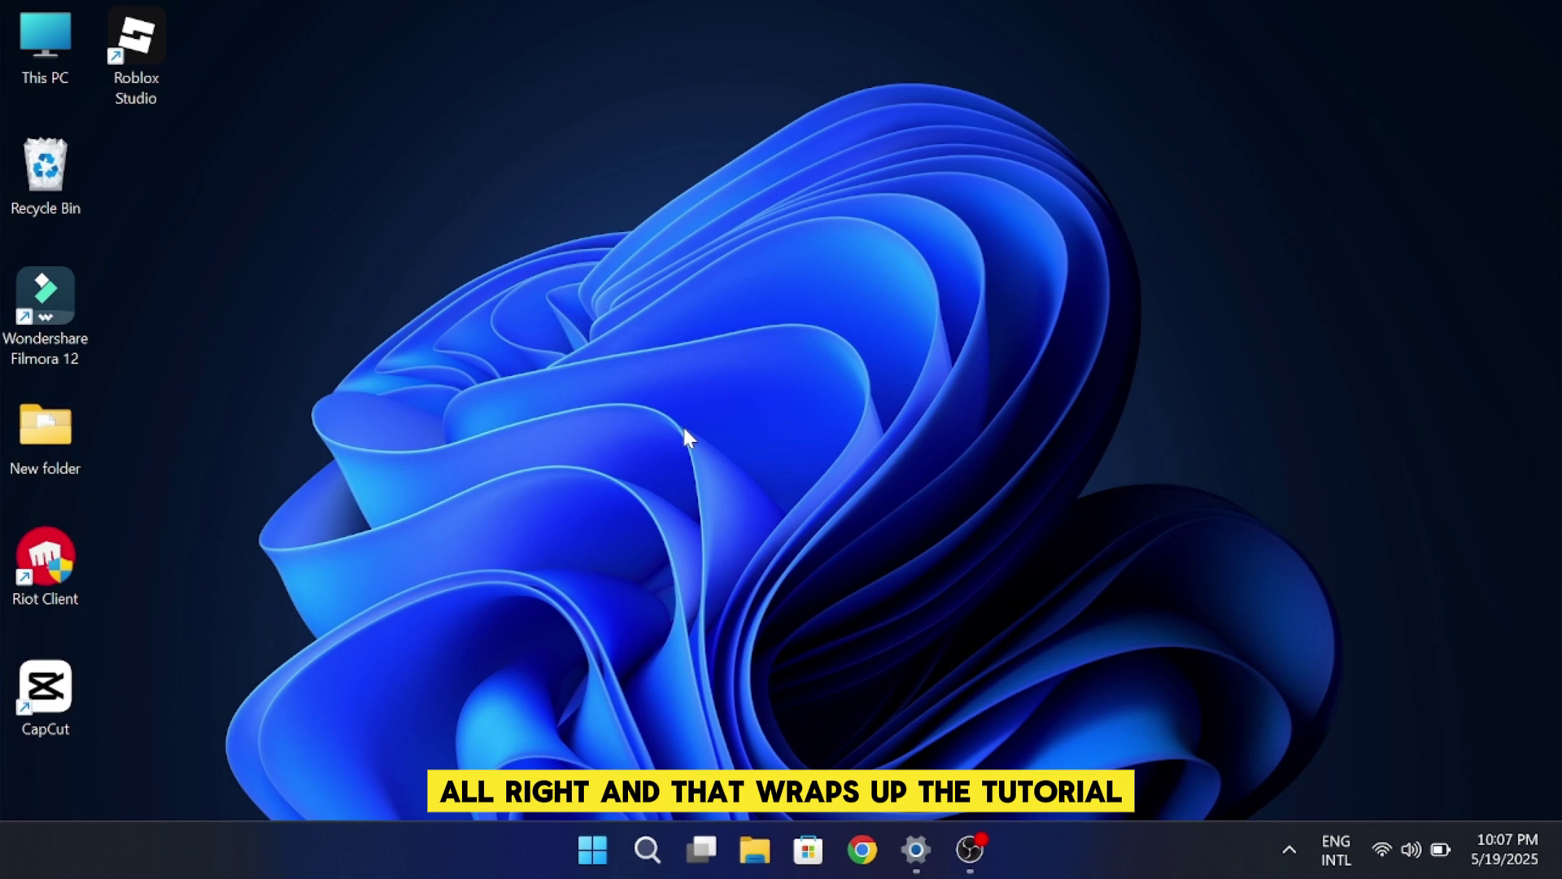